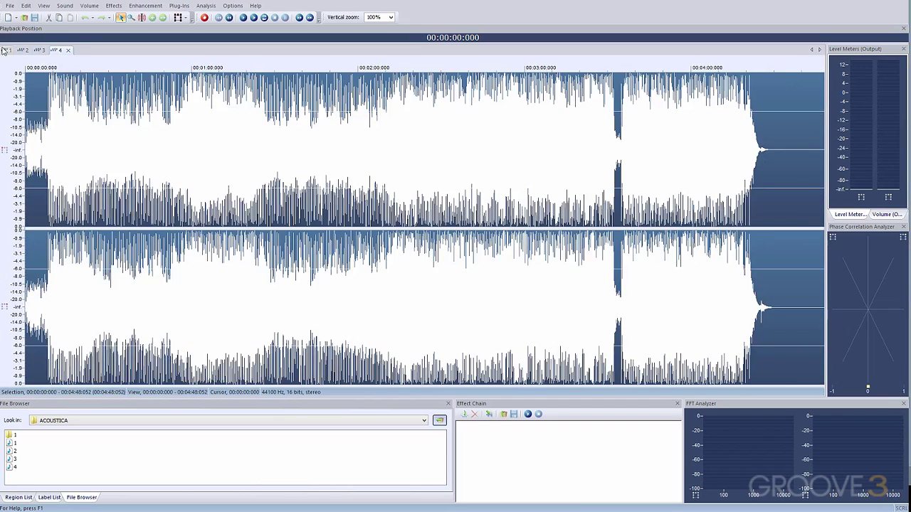
Apply the Dynamic Processor to file 1's passage from about 0:37 to 2:10.
click(6, 49)
drag(137, 128, 421, 129)
click(116, 6)
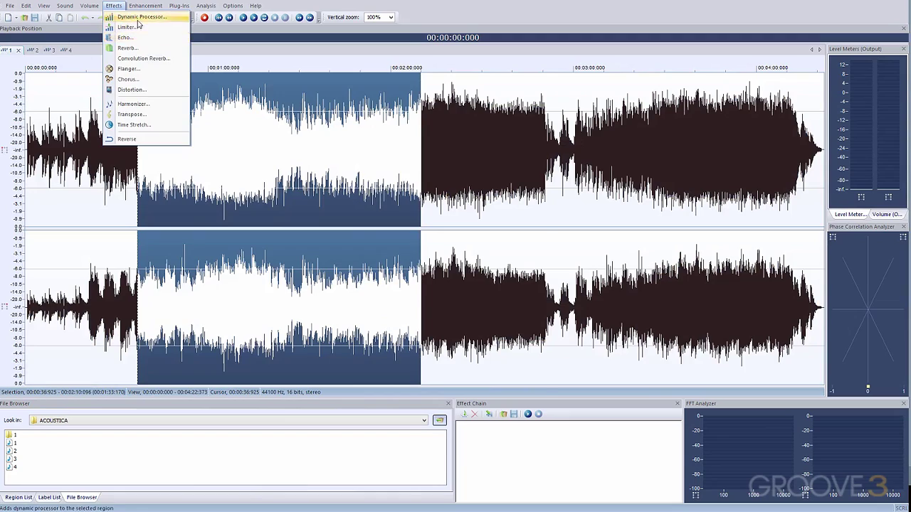
click(141, 16)
click(381, 379)
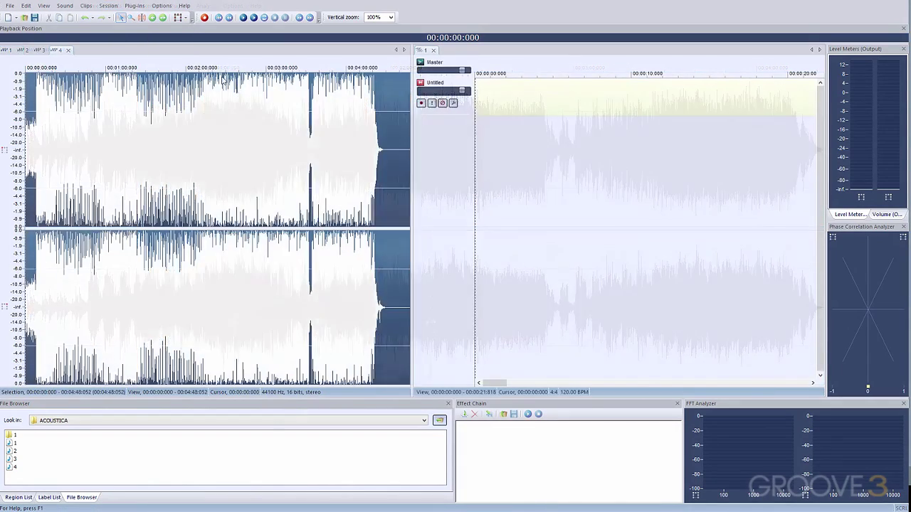
Copy a passage of file 4 onto the Untitled track and slide it to 0:00.
click(178, 124)
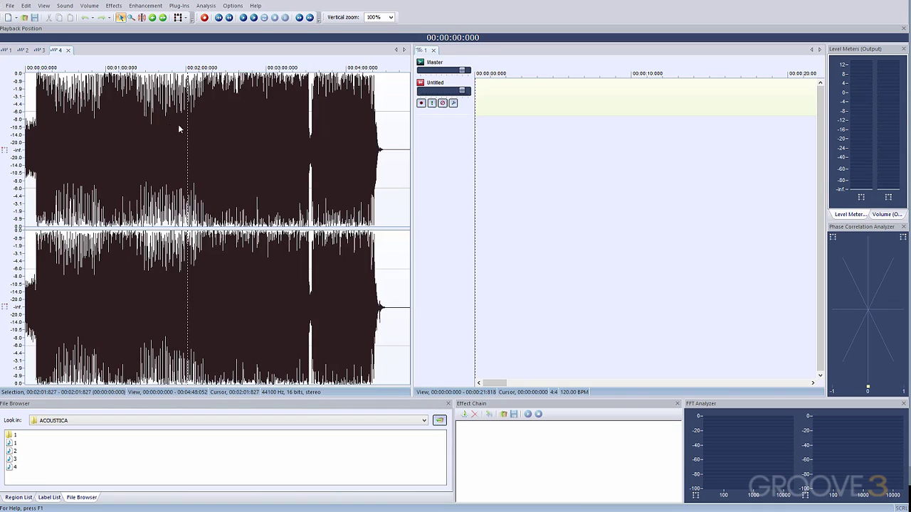
drag(148, 124, 280, 155)
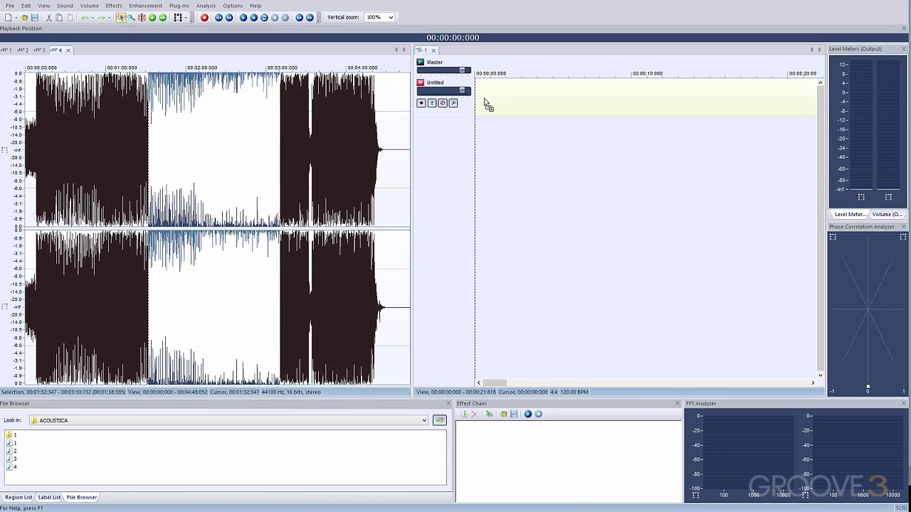
drag(484, 102, 486, 104)
drag(551, 104, 534, 108)
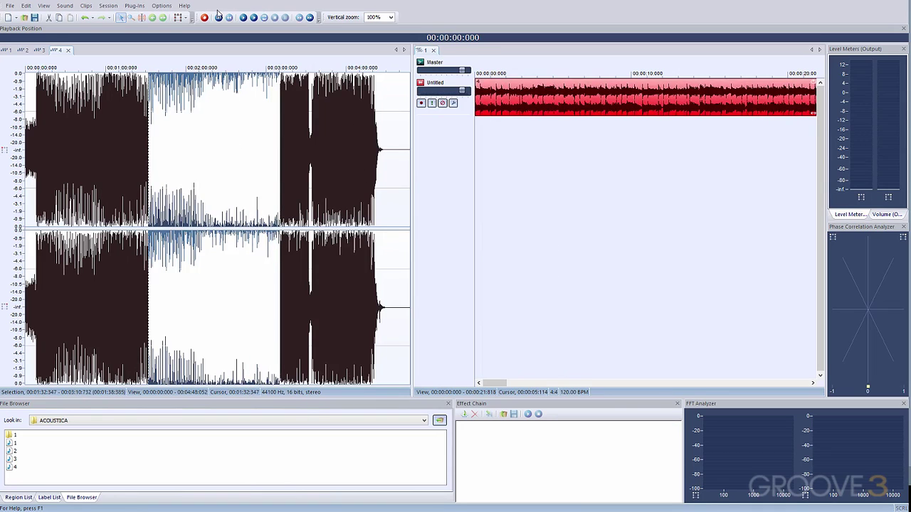
click(132, 7)
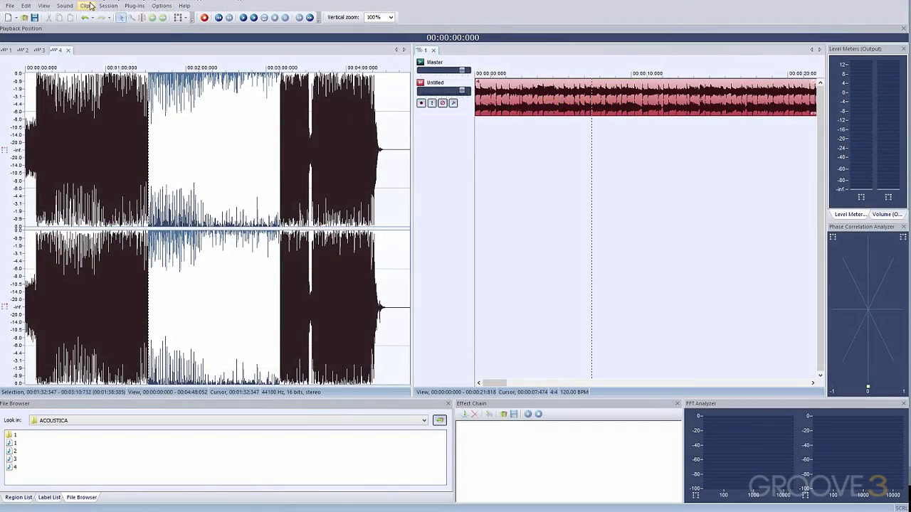
Add a new audio track and set both recording and playback devices to [MME] MOTU Analog 1-2.
click(91, 6)
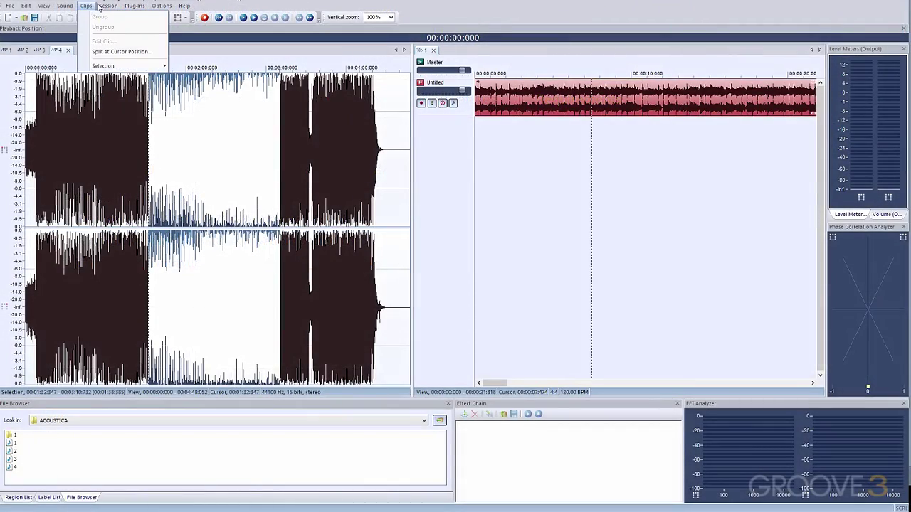
click(114, 16)
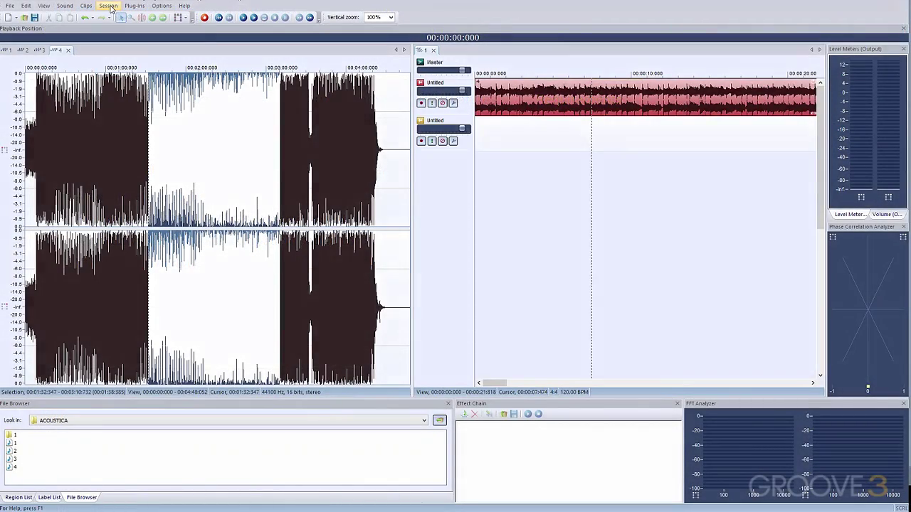
click(108, 5)
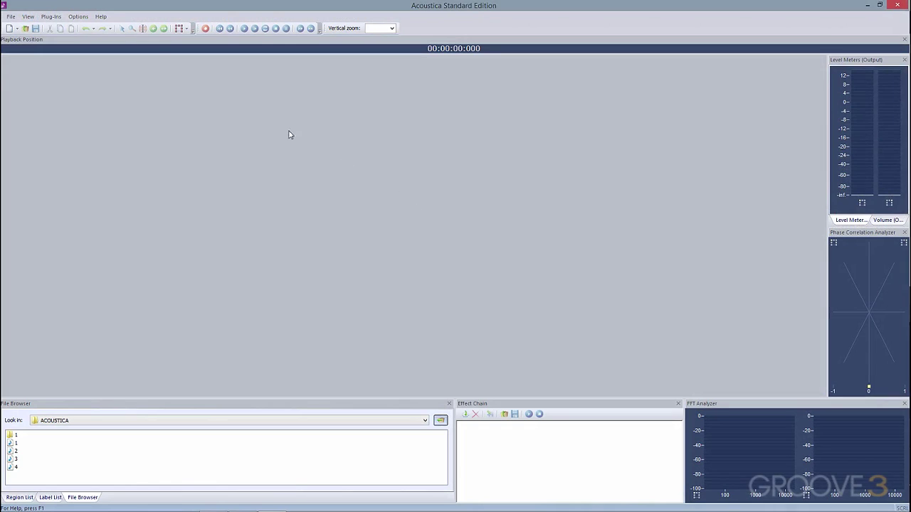
click(77, 16)
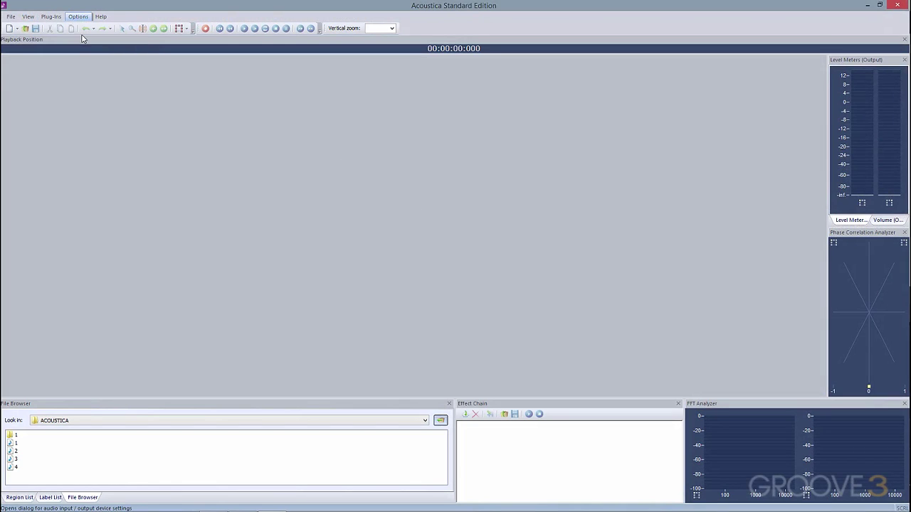
click(100, 33)
click(384, 244)
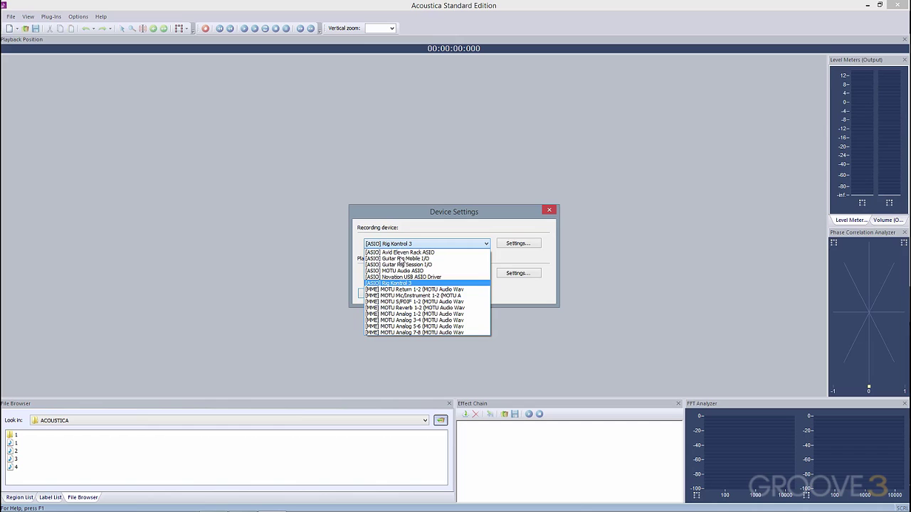
click(399, 313)
click(429, 278)
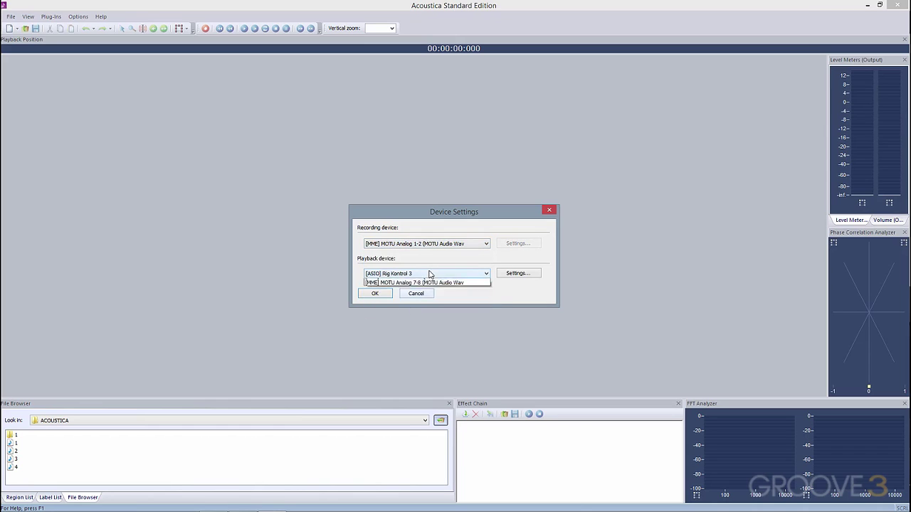
click(419, 321)
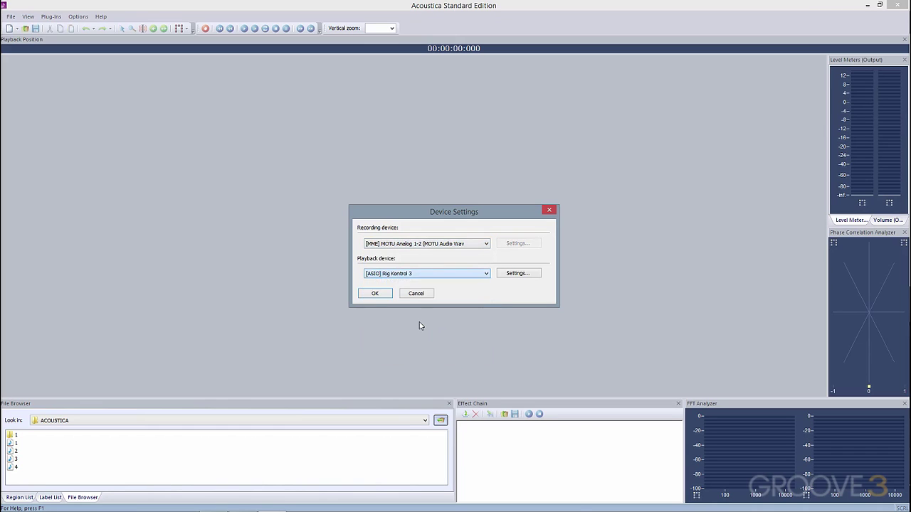
click(376, 295)
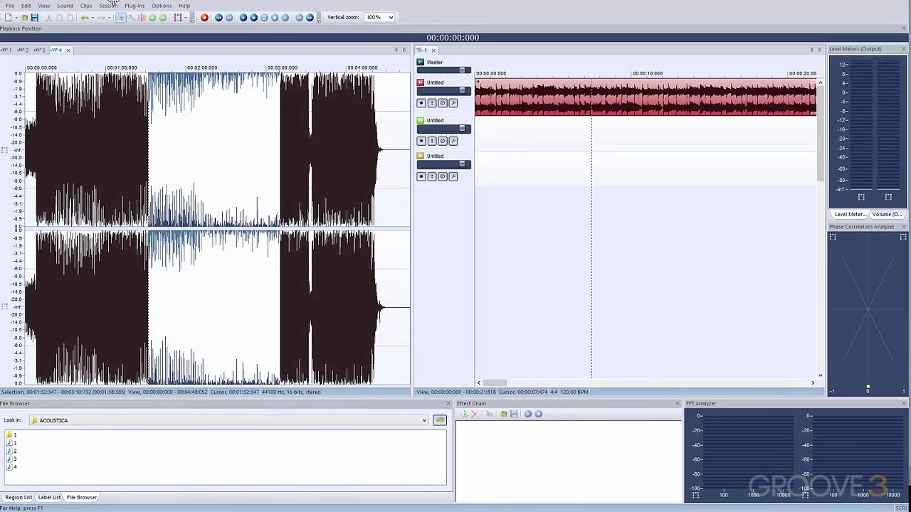
Add one more audio track to the session and clear the waveform selection.
click(111, 6)
click(132, 17)
click(221, 148)
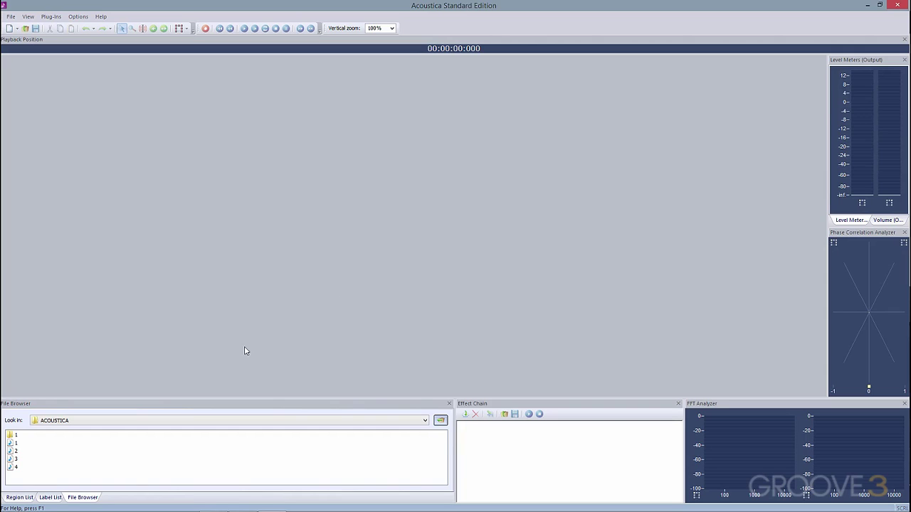
Open files 1 and 3, then add Echo to file 3's passage from about 19.1 to 24.5 s.
click(86, 500)
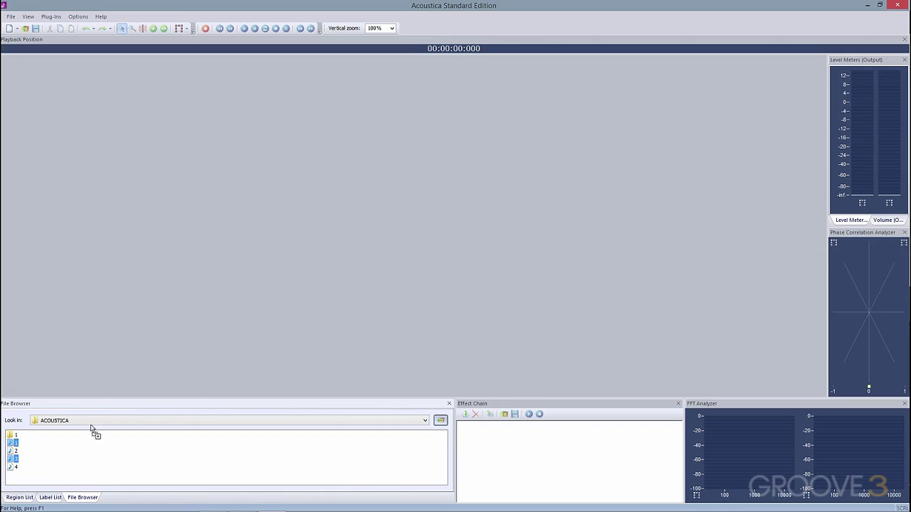
drag(202, 300, 206, 300)
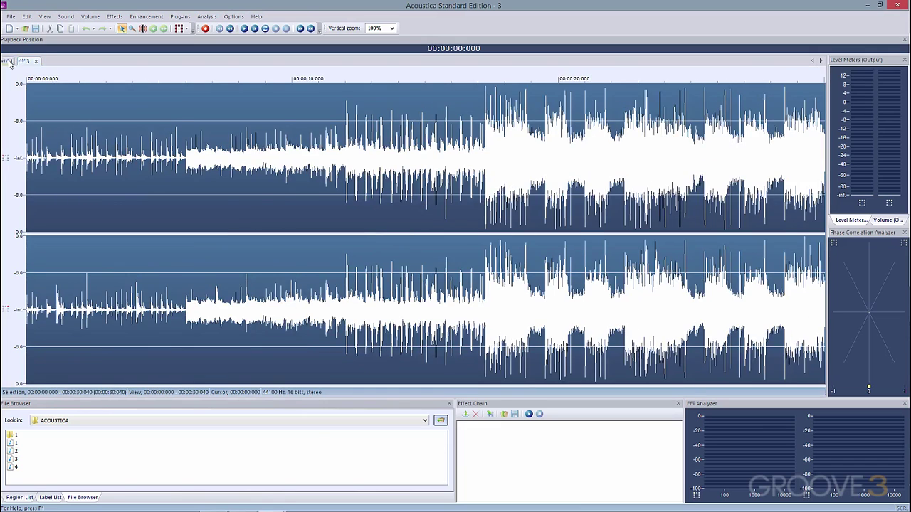
click(10, 62)
click(309, 185)
drag(534, 177, 677, 178)
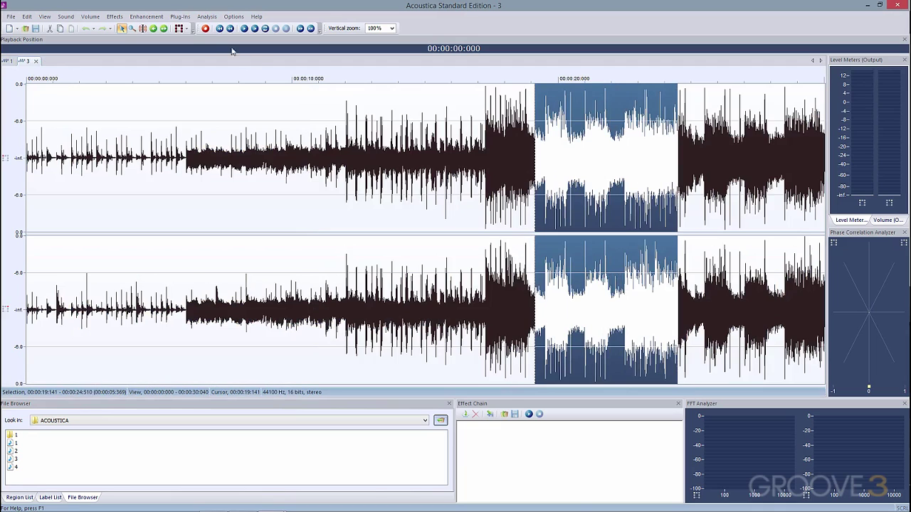
click(114, 17)
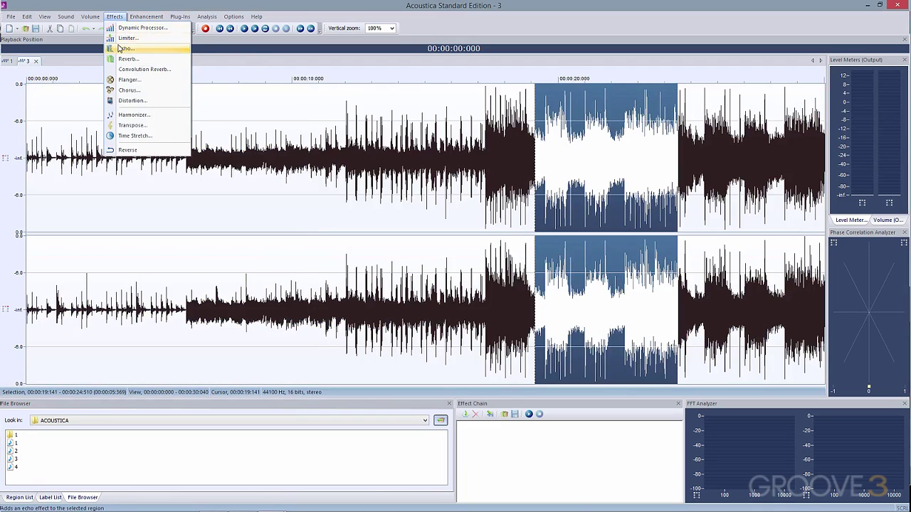
click(121, 49)
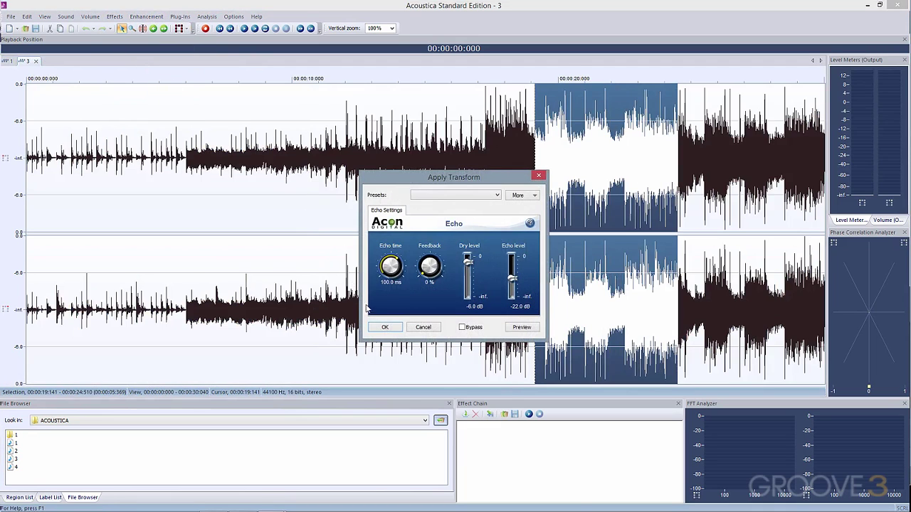
click(373, 327)
Apply Automatic Noise Reduction to file 3's passage from about 10.7 to 16.6 s.
click(309, 179)
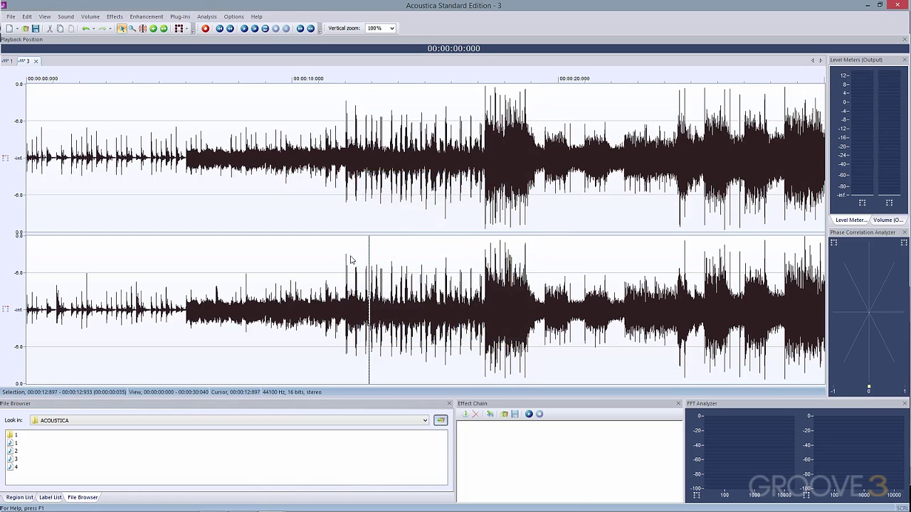
drag(309, 179, 467, 203)
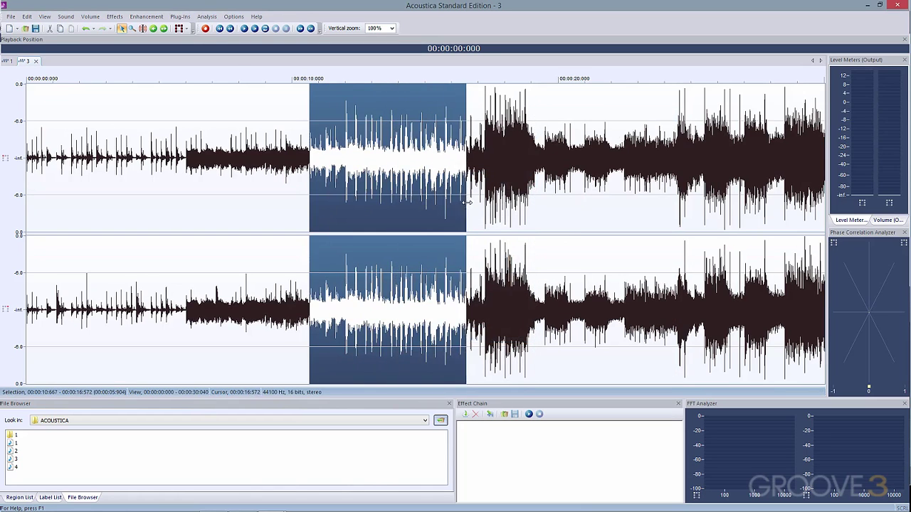
click(179, 17)
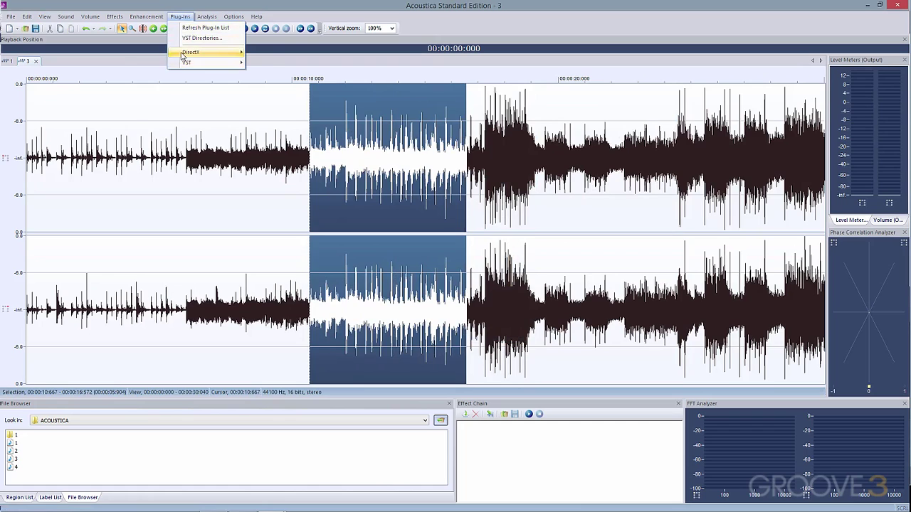
mouse_move(159, 10)
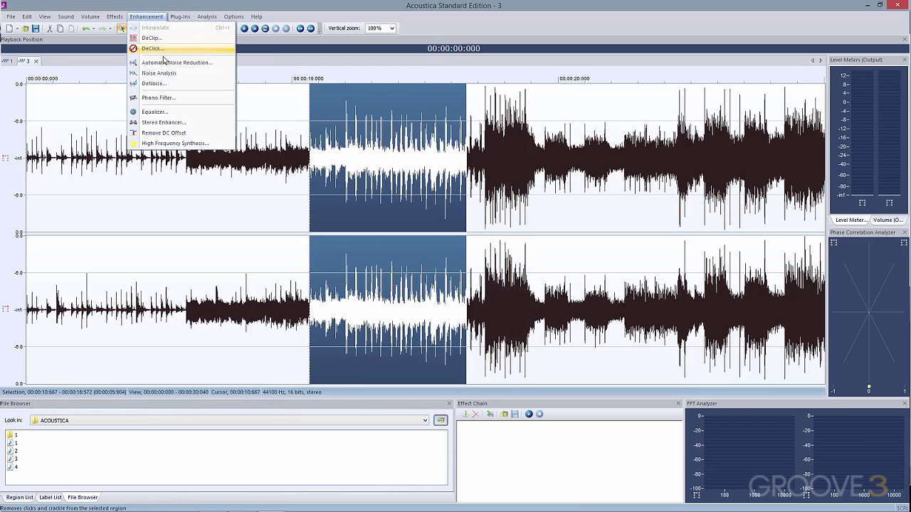
click(164, 63)
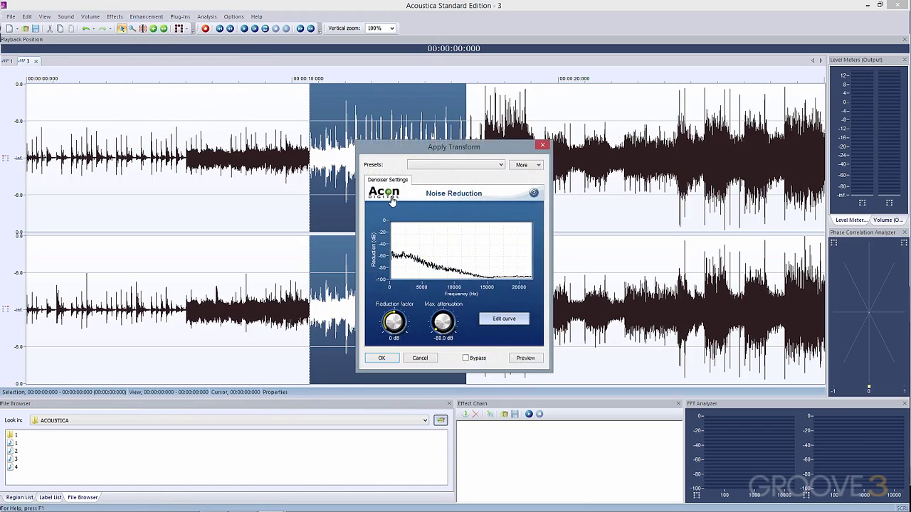
click(382, 358)
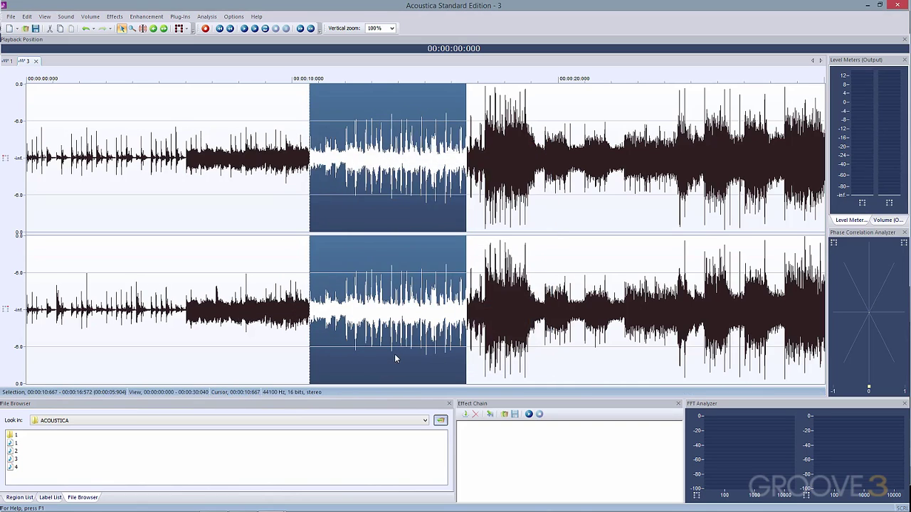
click(395, 359)
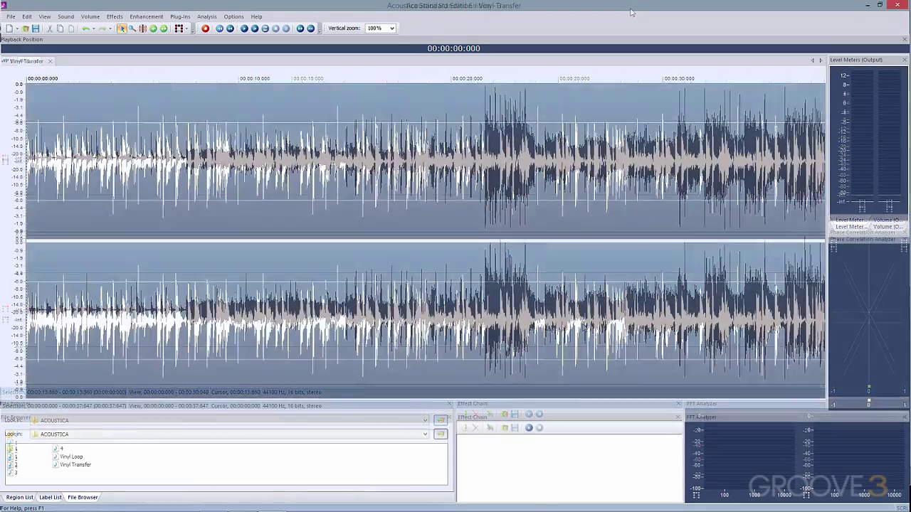
Play and stop Vinyl Transfer, close it, and start a new empty Recording1.
key(space)
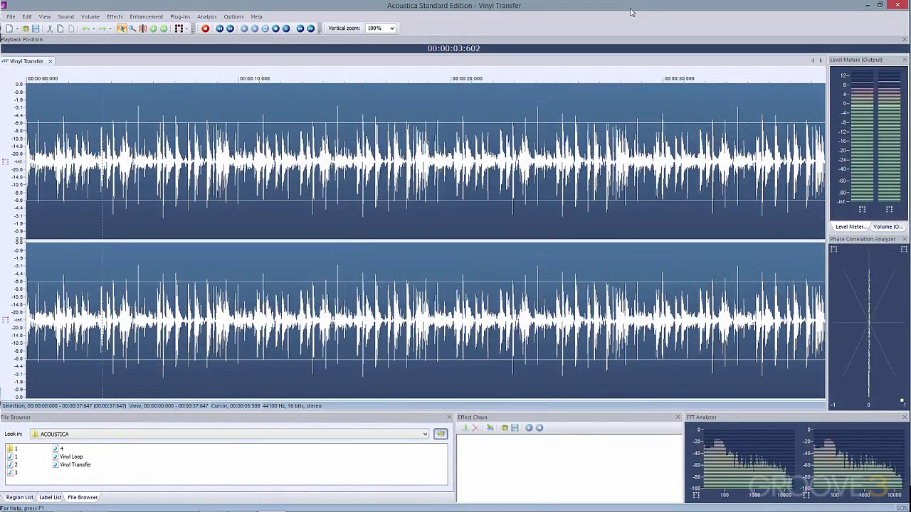
key(space)
key(space)
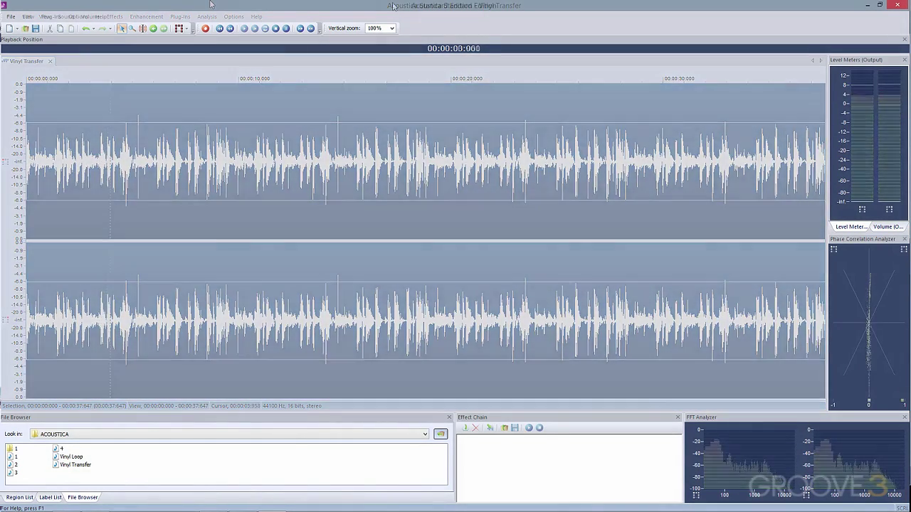
key(ctrl+w)
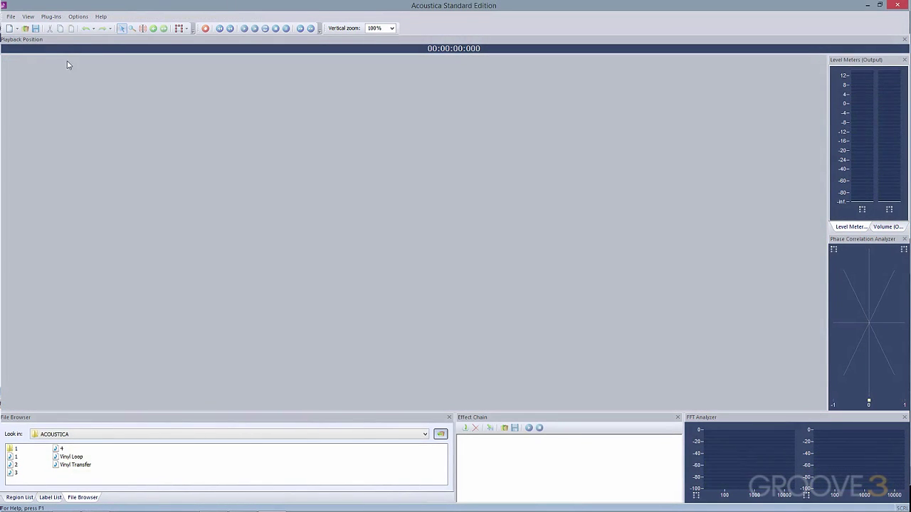
click(10, 29)
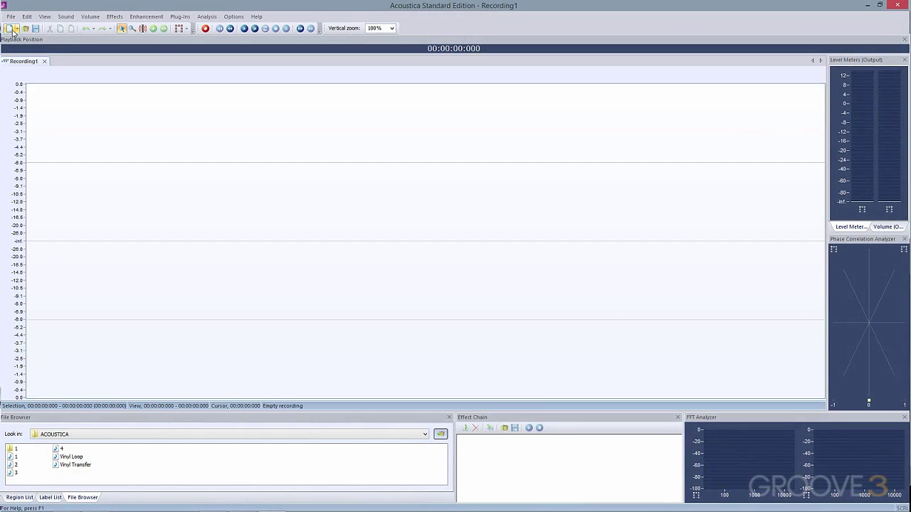
click(205, 29)
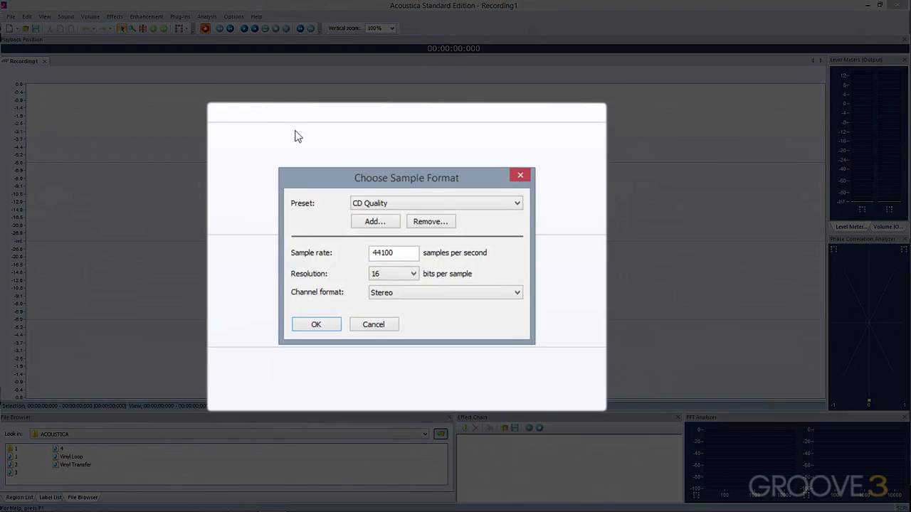
click(434, 219)
click(434, 219)
click(317, 324)
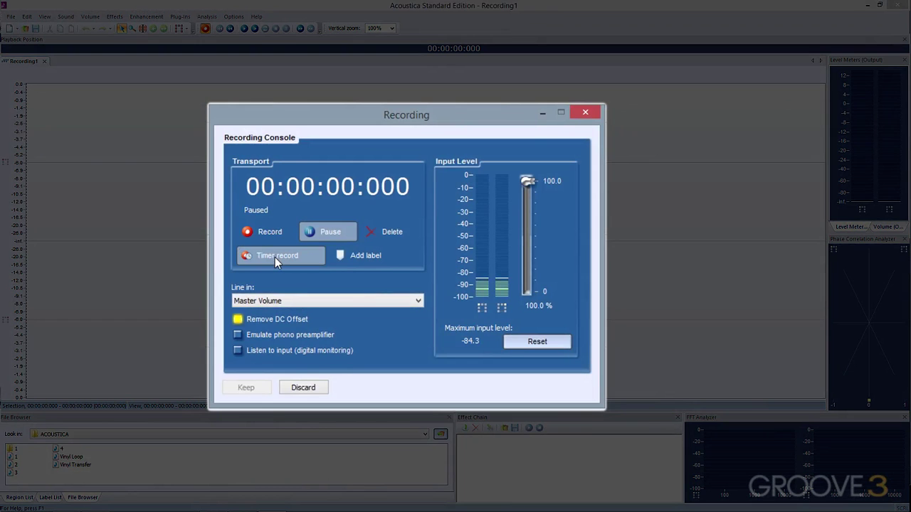
click(276, 257)
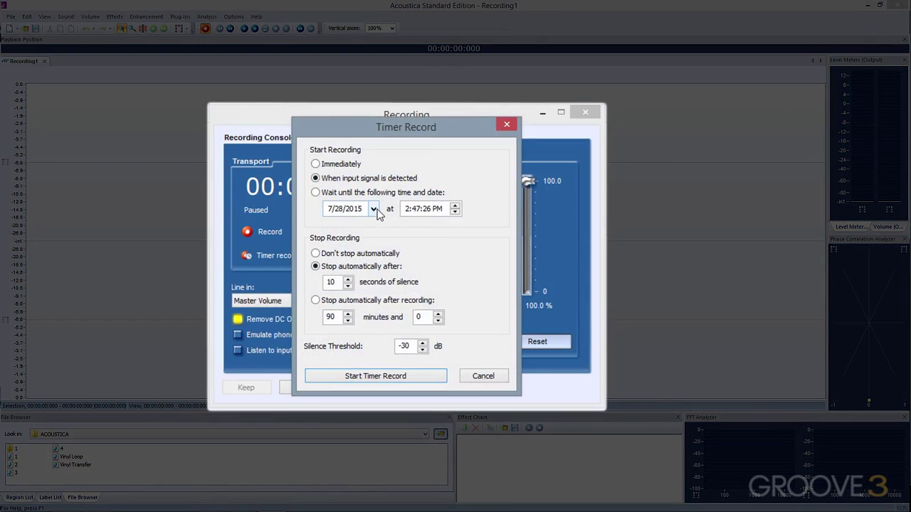
click(374, 209)
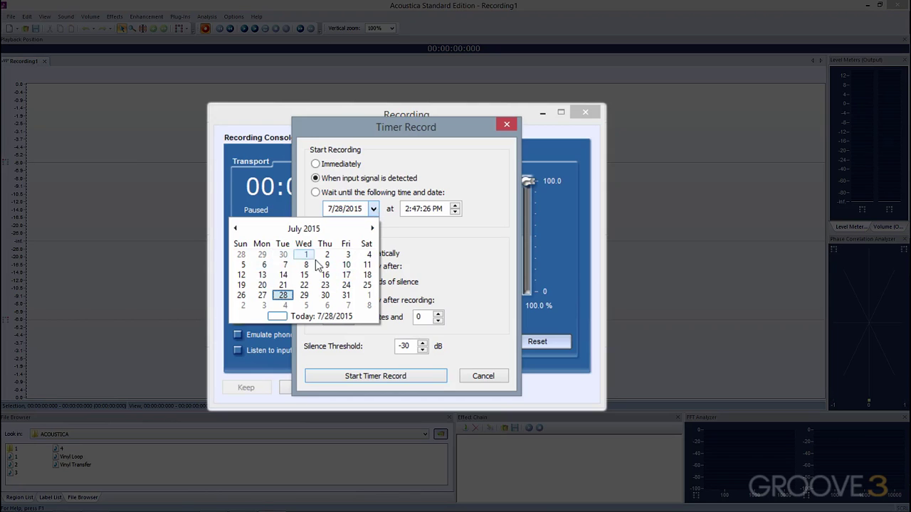
click(443, 229)
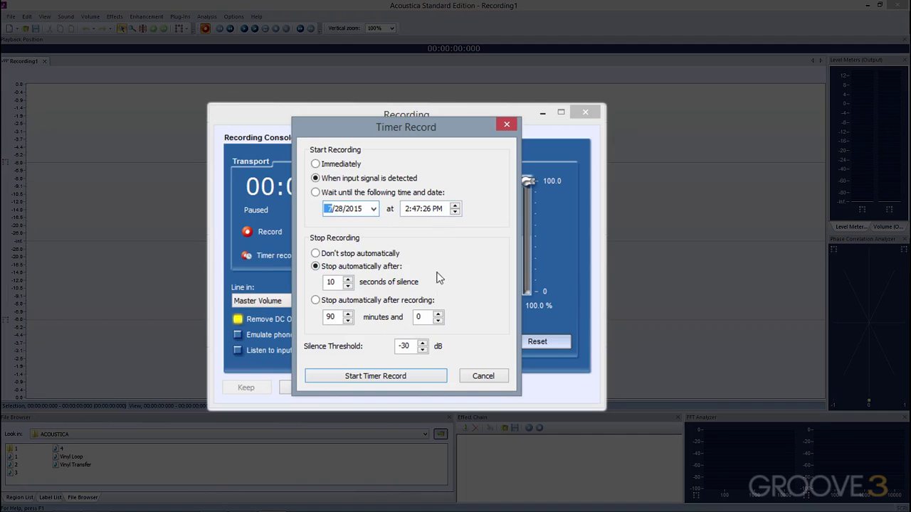
click(416, 376)
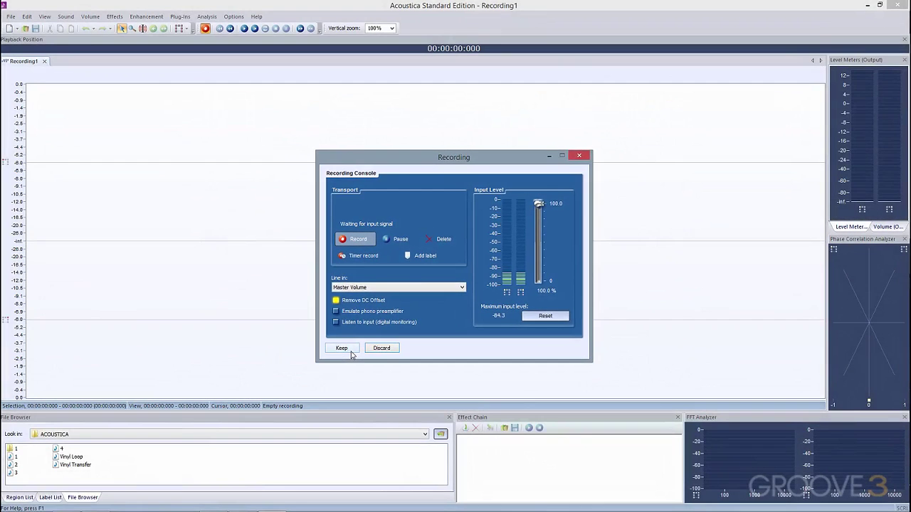
click(352, 353)
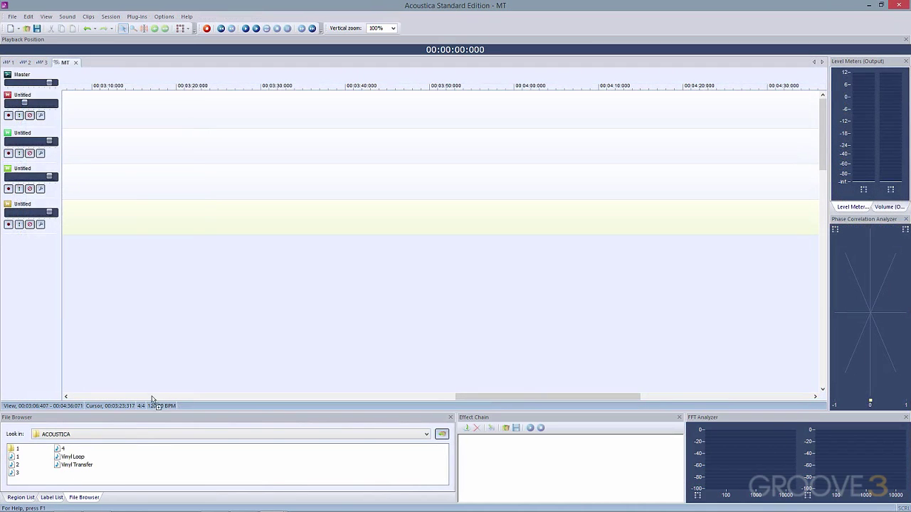
Place an audio file on track 1 and move the clip down to track 3.
drag(63, 127, 81, 116)
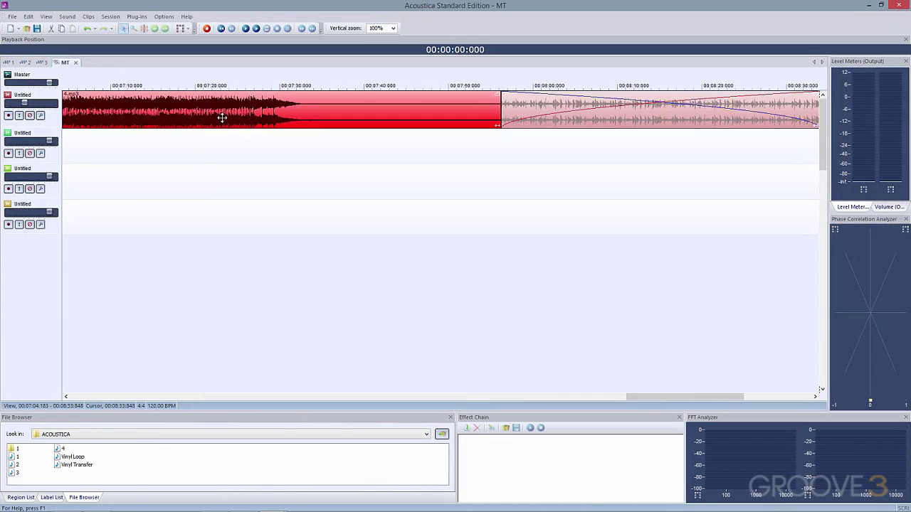
right_click(227, 117)
click(253, 192)
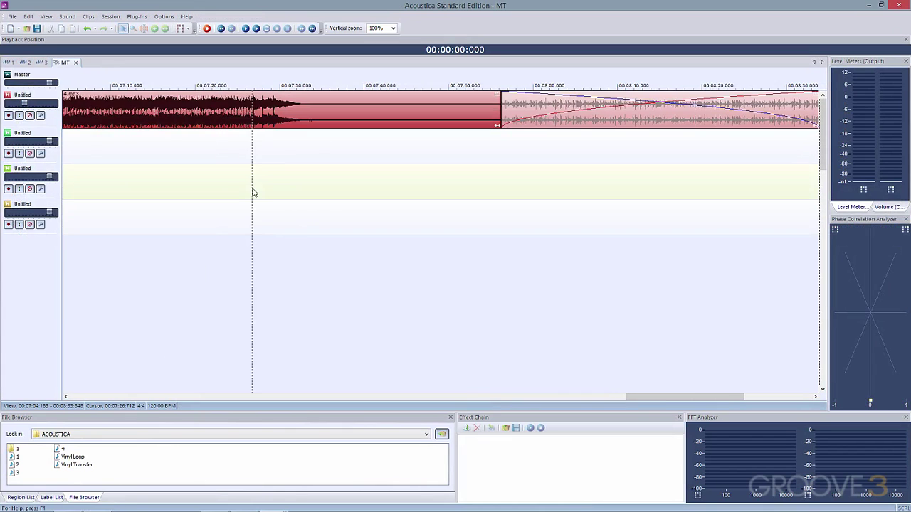
drag(351, 119, 352, 192)
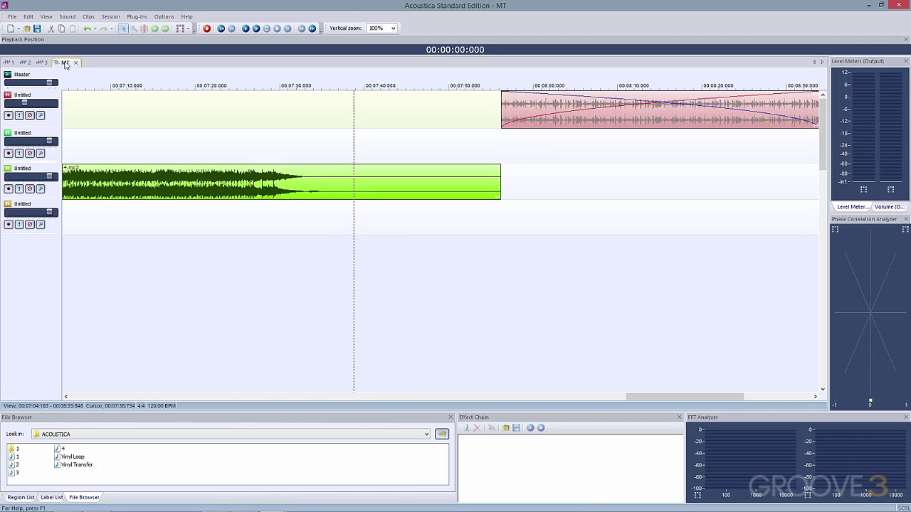
Dock the multitrack beside recording 3 and copy waveform regions onto tracks 2 and 4.
drag(516, 161, 545, 163)
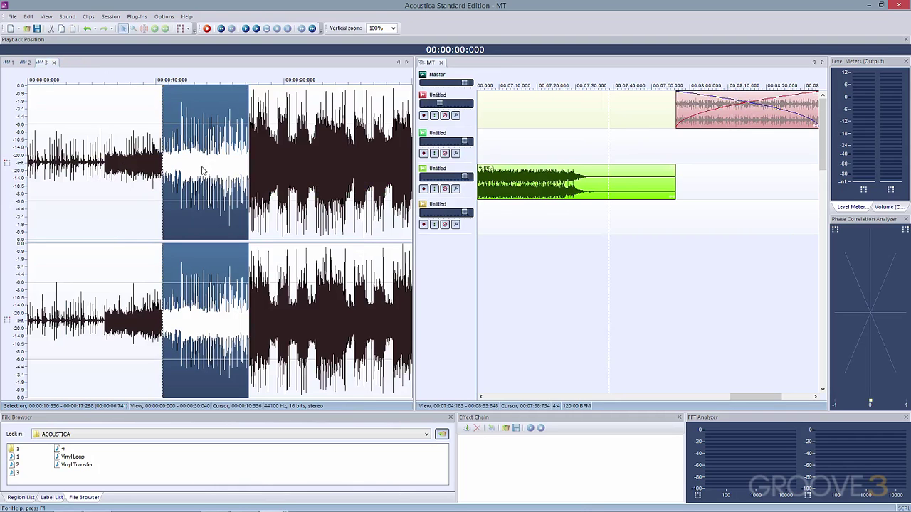
drag(202, 171, 636, 153)
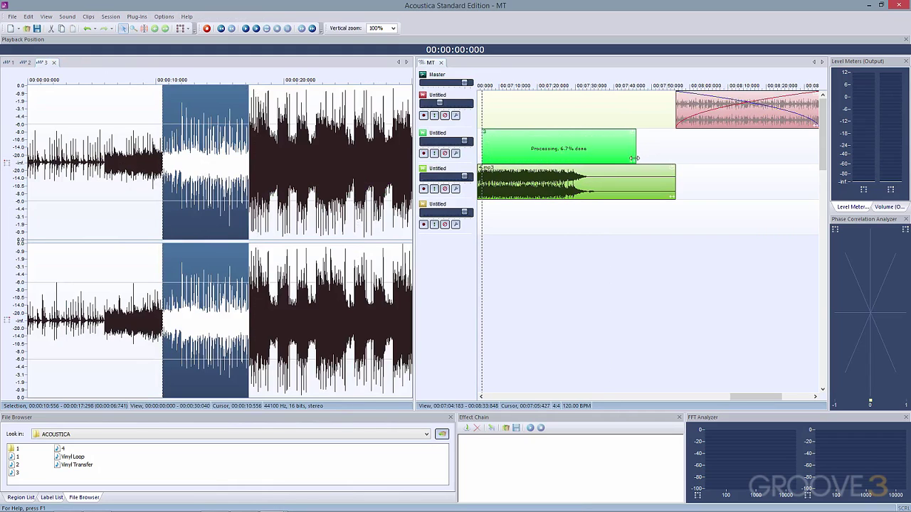
click(285, 334)
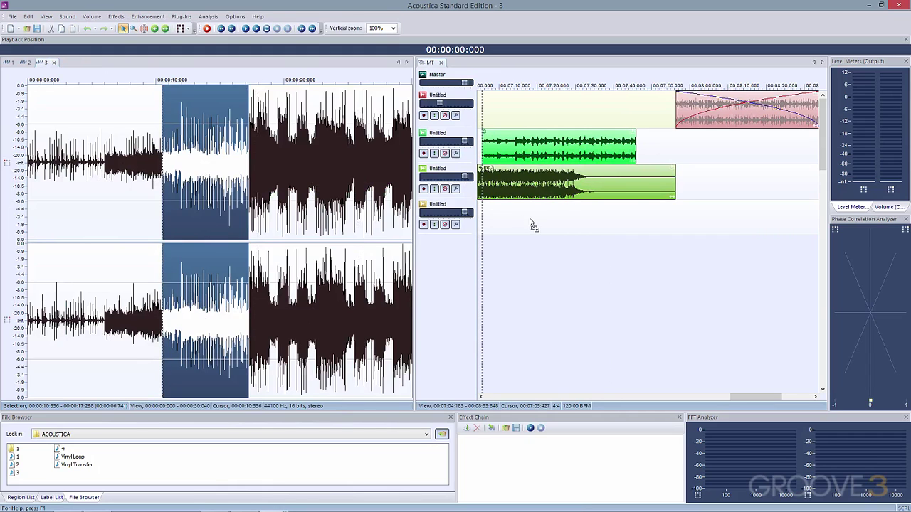
drag(530, 224, 768, 207)
Dock the Phase Correlation Analyzer, play the file, and close the Dynamic Processor settings.
drag(858, 219, 886, 395)
click(889, 342)
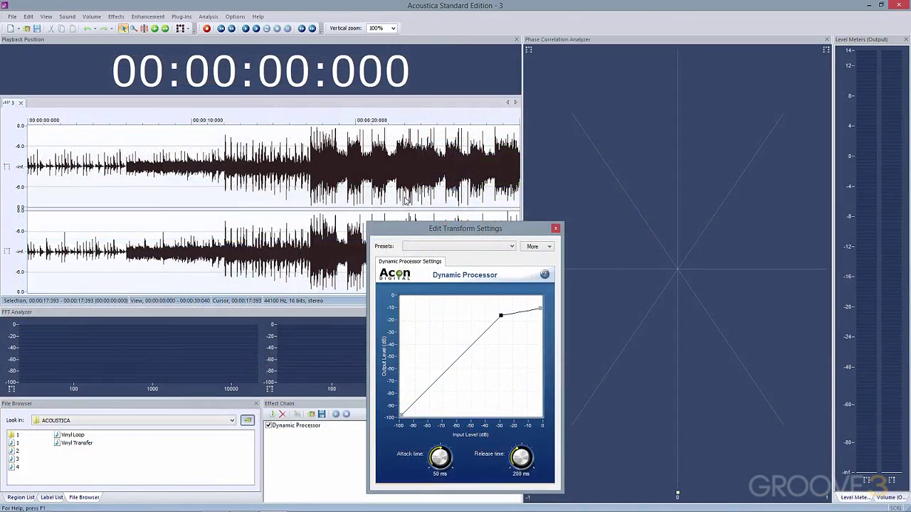
key(space)
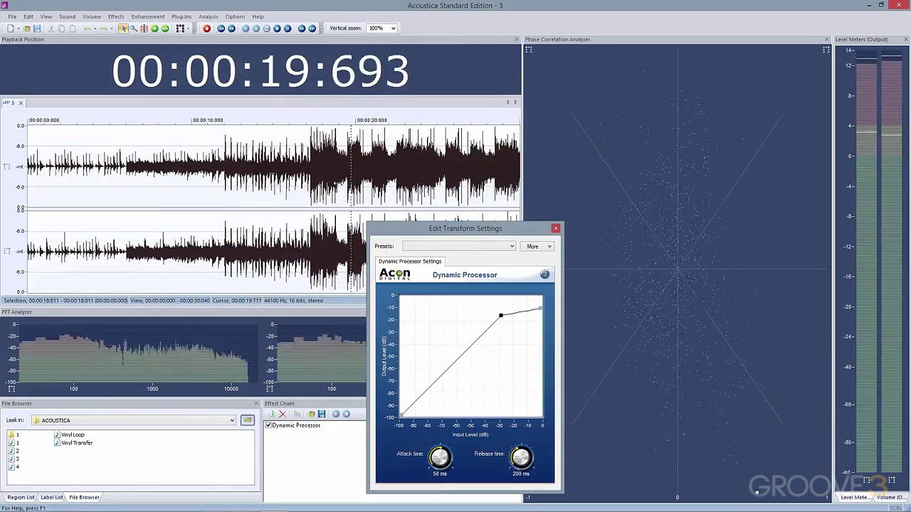
drag(465, 233, 376, 222)
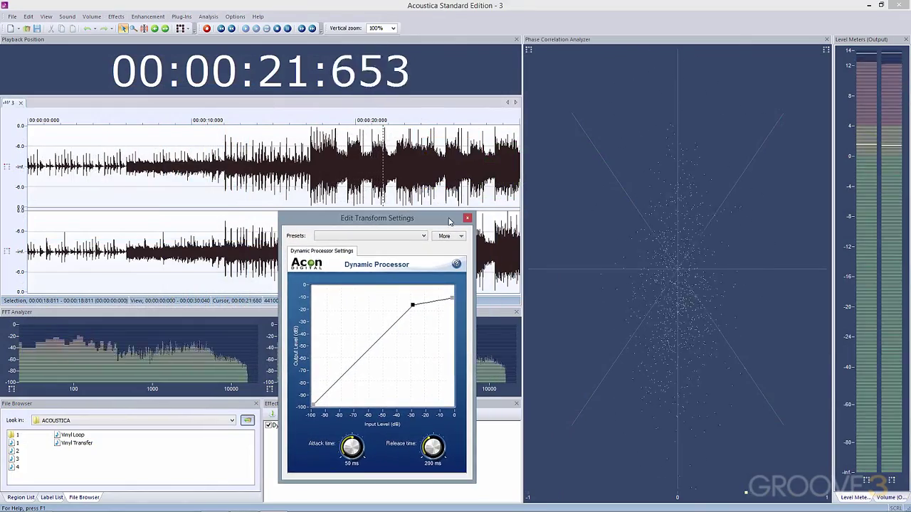
click(469, 221)
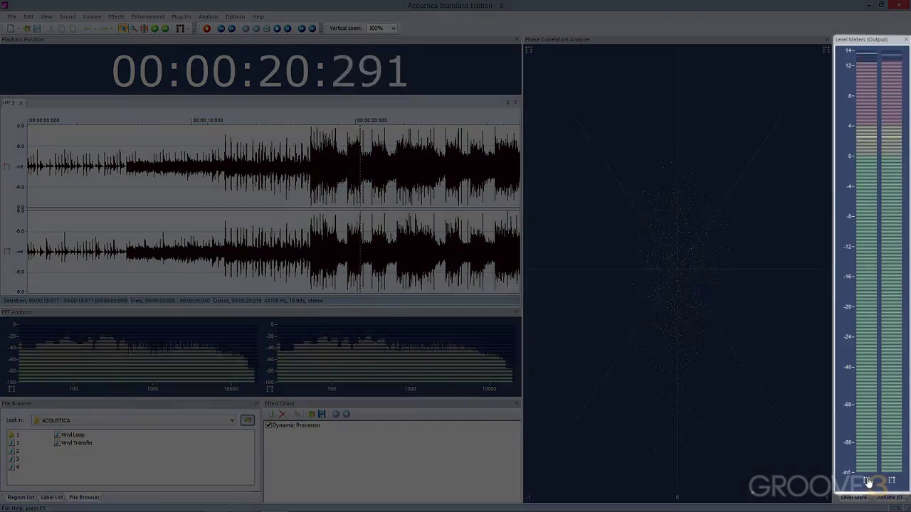
Set the level meters to K-20 VU Meter (K-System Large Theatre) mode.
click(891, 480)
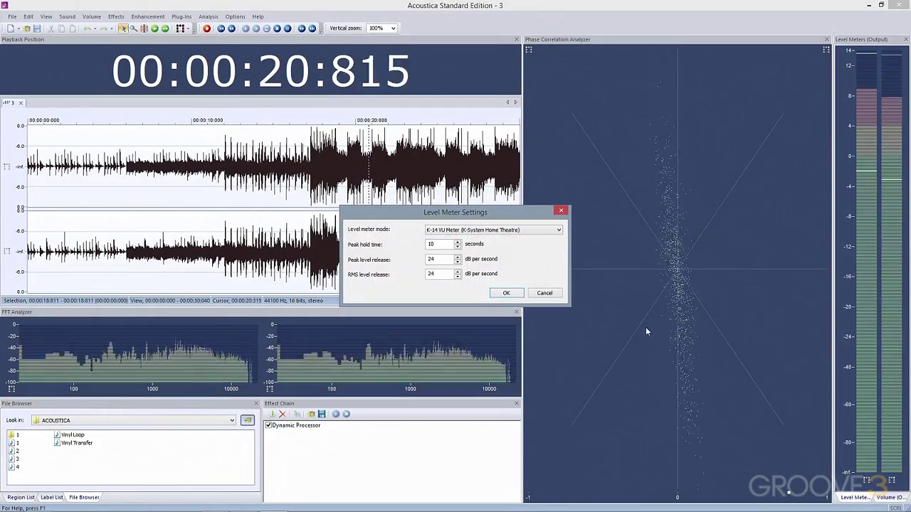
click(537, 231)
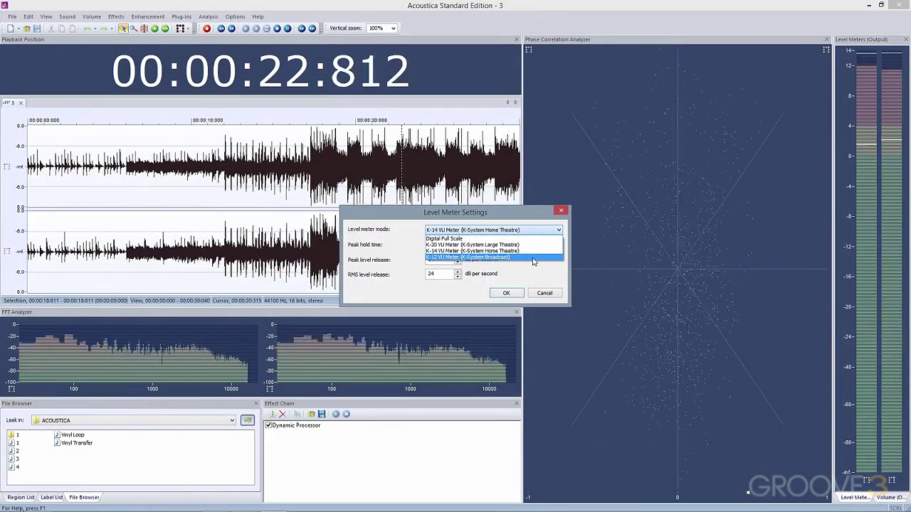
click(535, 245)
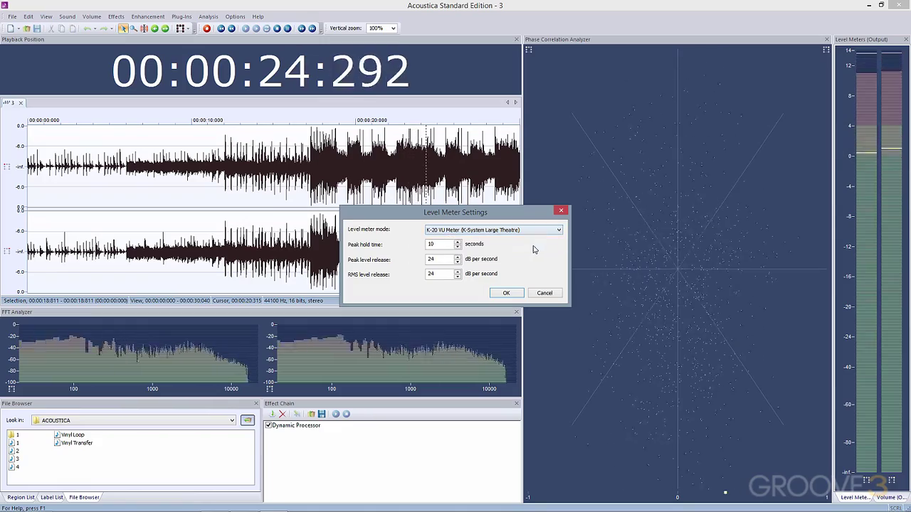
click(504, 293)
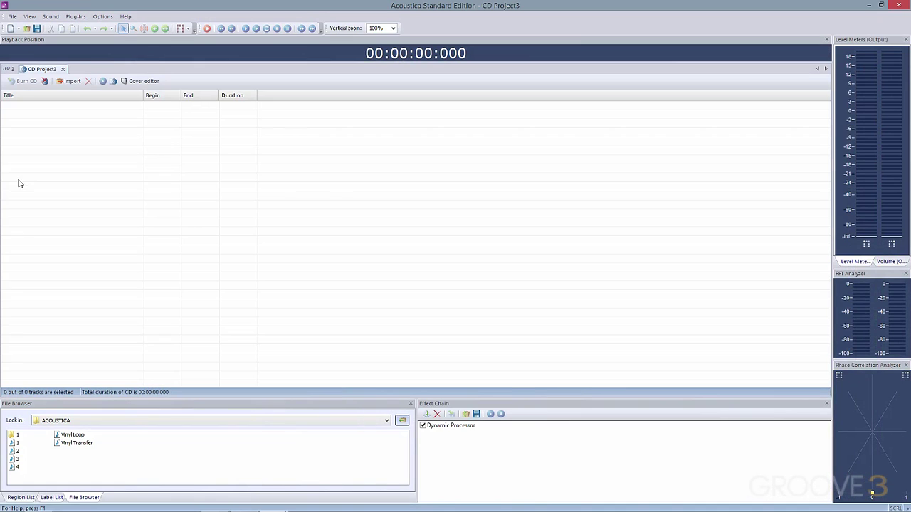
Drag files 1 and 2 into the CD project's track list and open its CD properties.
click(17, 444)
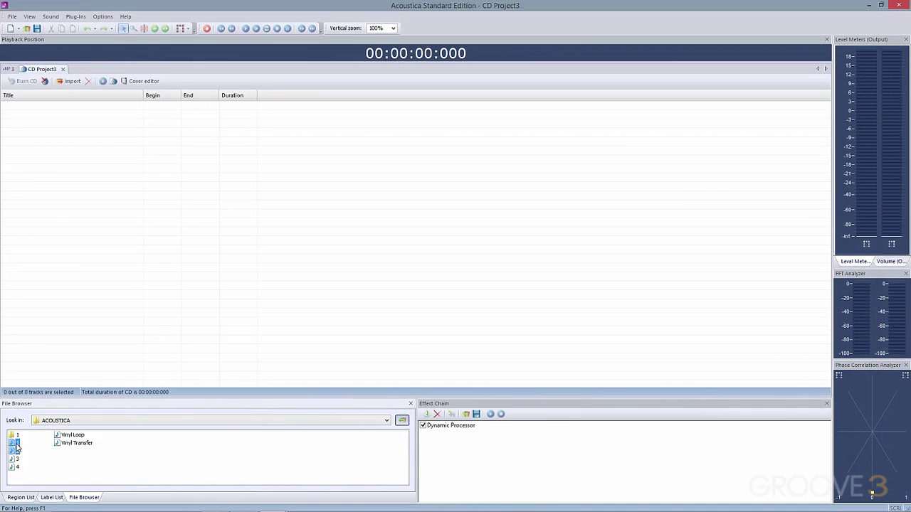
drag(49, 125, 51, 122)
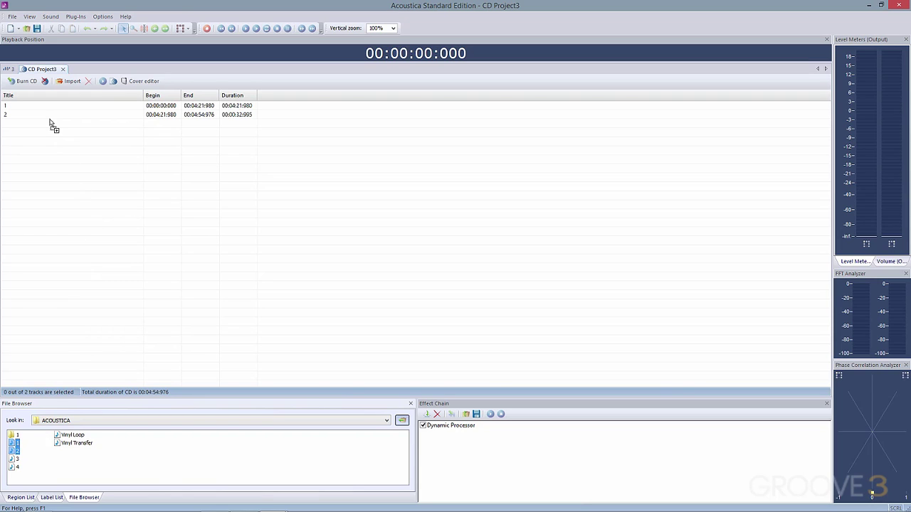
click(113, 81)
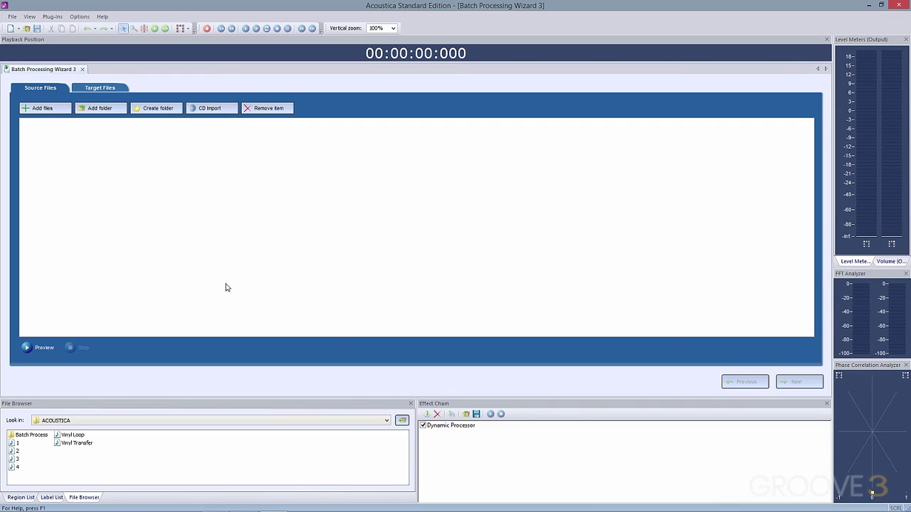
Import 1.mp3 through 4.mp3 as the batch source files.
click(43, 108)
click(391, 206)
shift+click(384, 232)
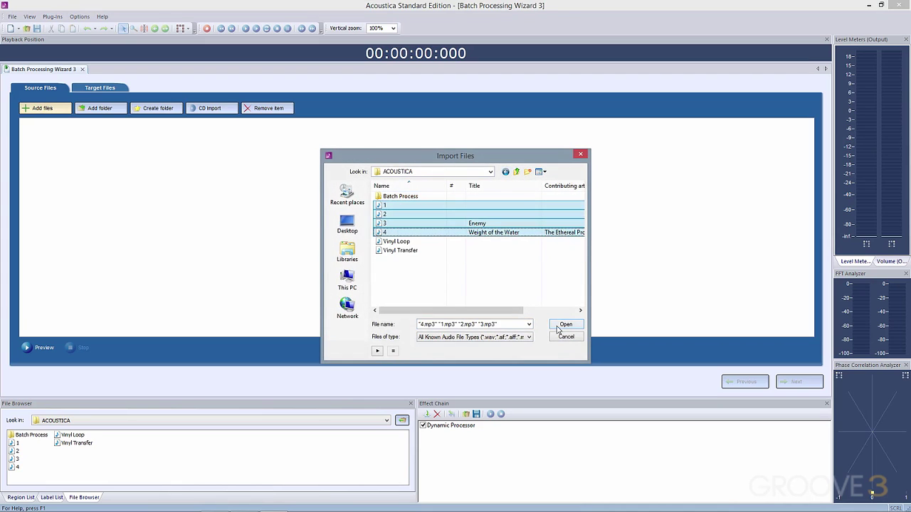
key(Return)
Add the Volume and Reverb tools to the batch processing chain.
click(113, 87)
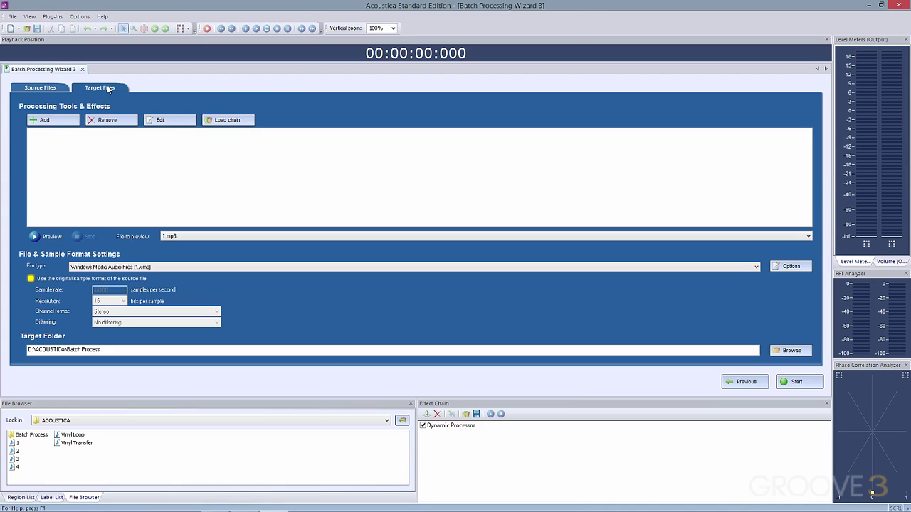
click(55, 120)
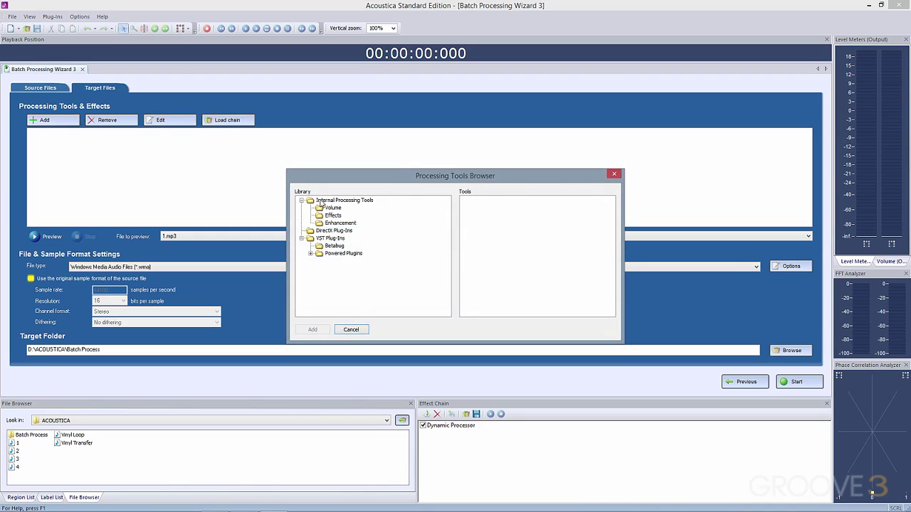
click(334, 207)
double_click(476, 228)
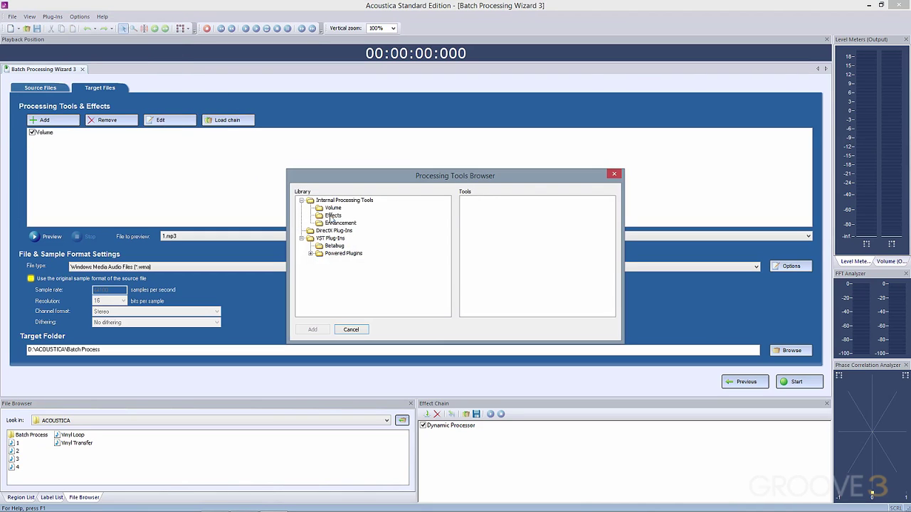
click(332, 215)
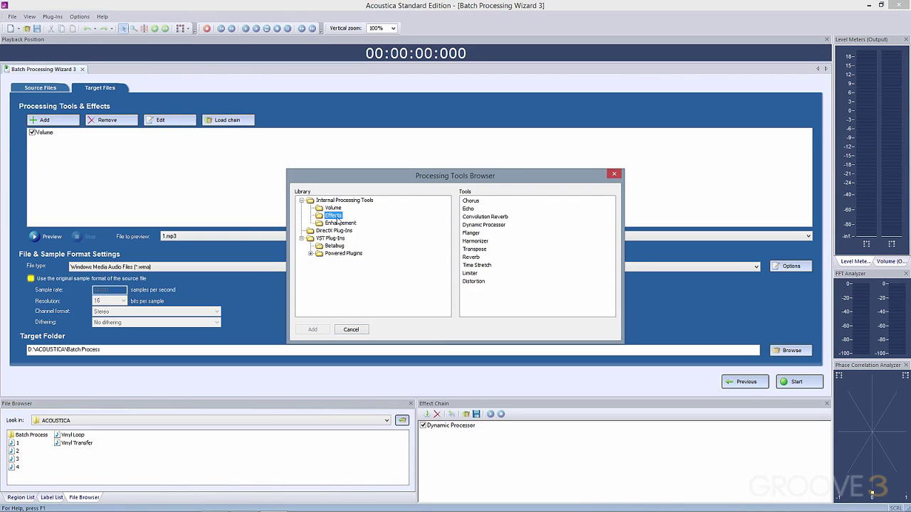
double_click(477, 261)
key(Return)
Set the output type to Wave Audio Files (*.wav) and start batch processing.
click(299, 267)
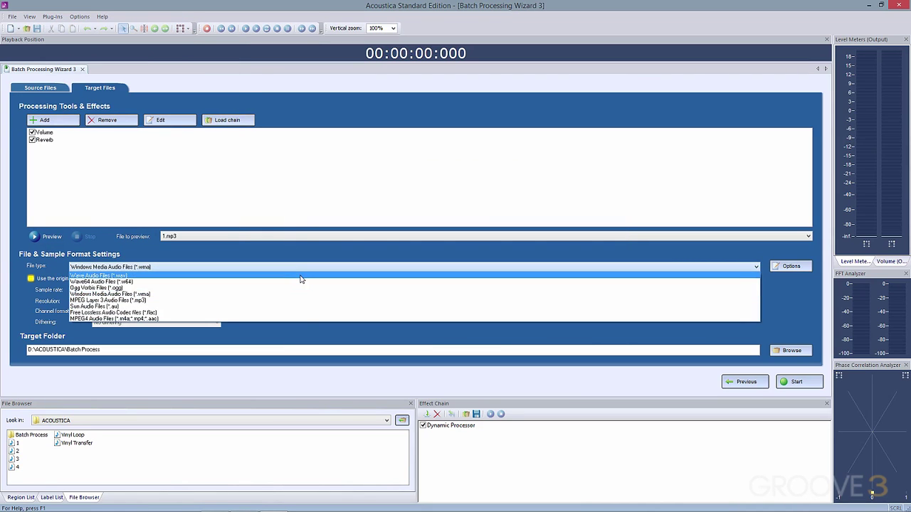
click(297, 276)
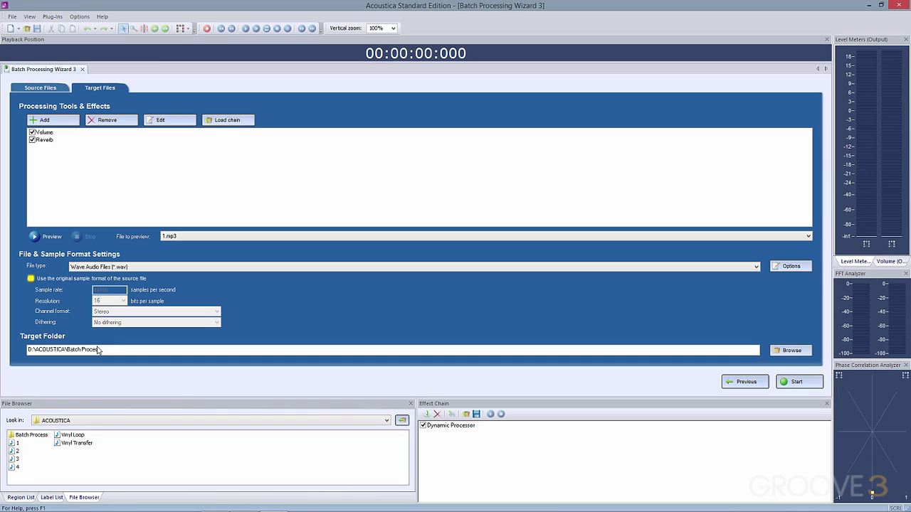
click(797, 382)
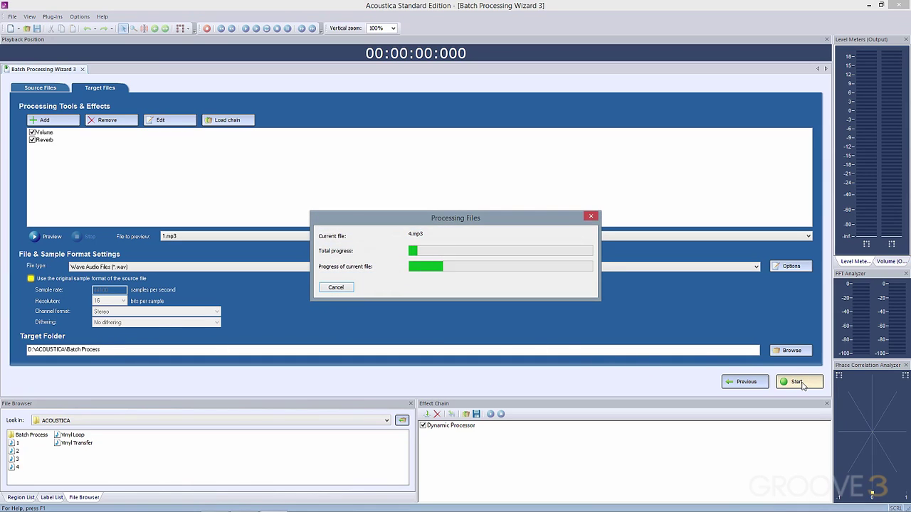